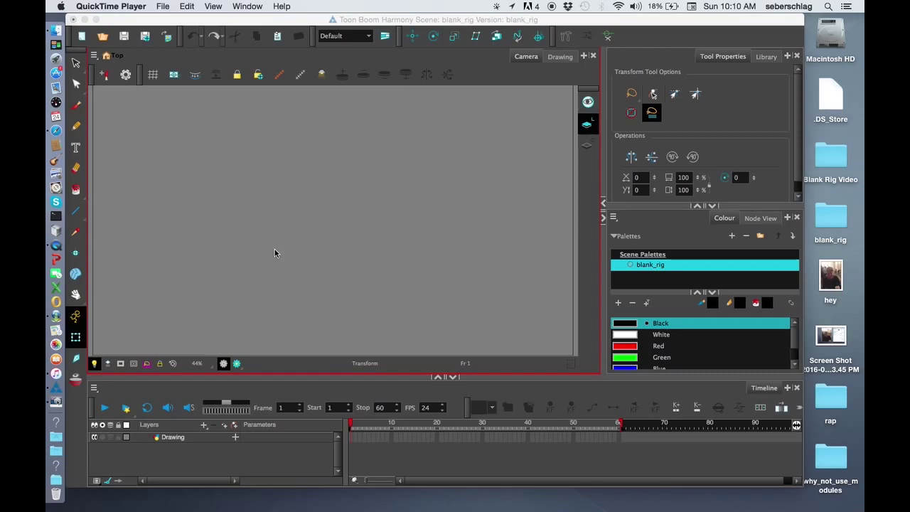
Step: Add 31 vector drawing layers to the scene, keeping the default name Drawing
{"action": "left_click", "coordinate": [204, 432]}
{"action": "left_click", "coordinate": [204, 427]}
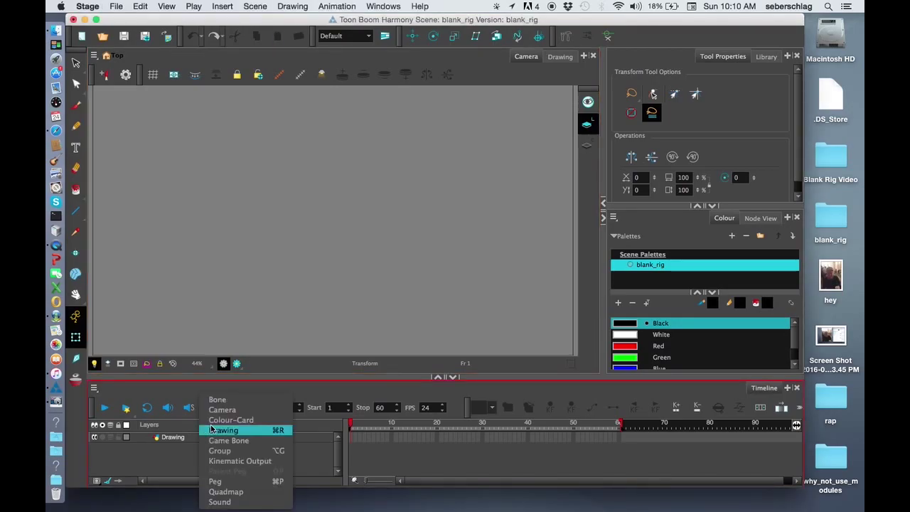
{"action": "left_click", "coordinate": [225, 430]}
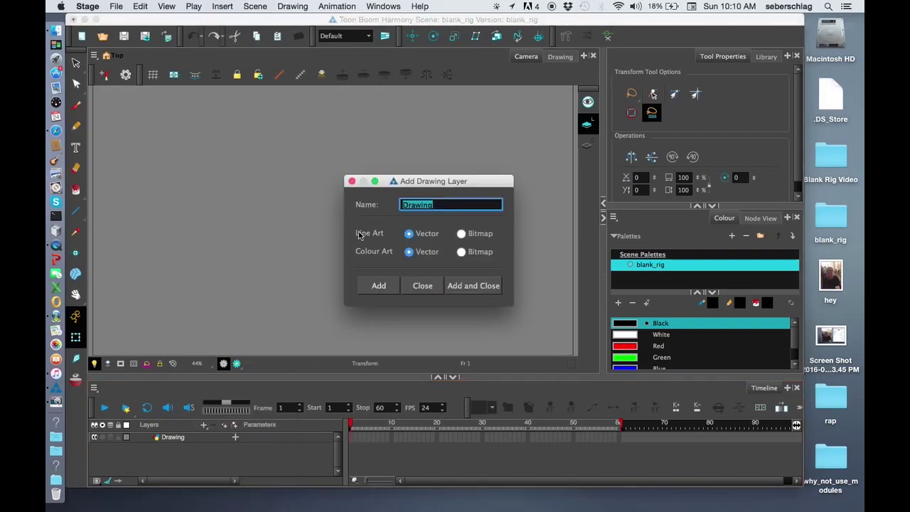
{"action": "left_click", "coordinate": [379, 285]}
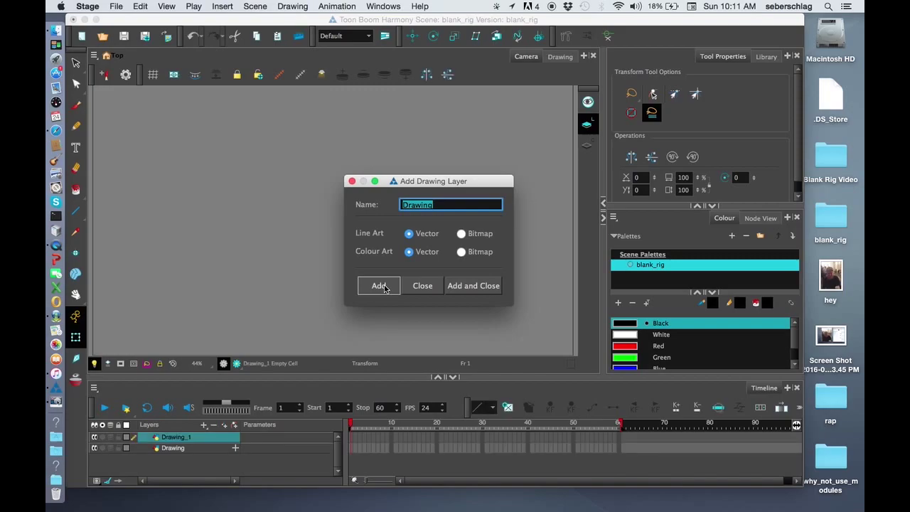
{"action": "left_click", "coordinate": [379, 285]}
{"action": "left_click", "coordinate": [379, 285]}
{"action": "left_click", "coordinate": [379, 285]}
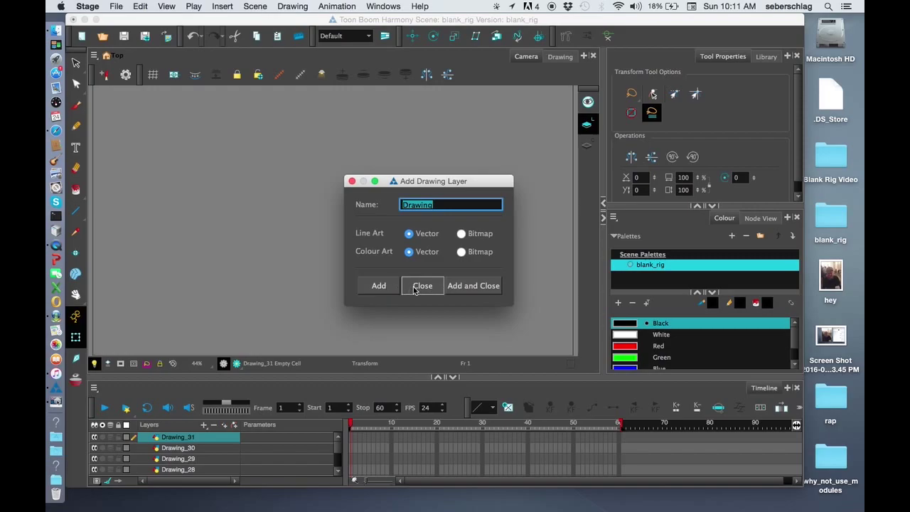
{"action": "left_click", "coordinate": [418, 286]}
Step: Add a Node View beside Tool Properties and Library, and widen that side of the workspace
{"action": "left_click_drag", "start_coordinate": [605, 90], "coordinate": [542, 89]}
{"action": "left_click", "coordinate": [787, 57]}
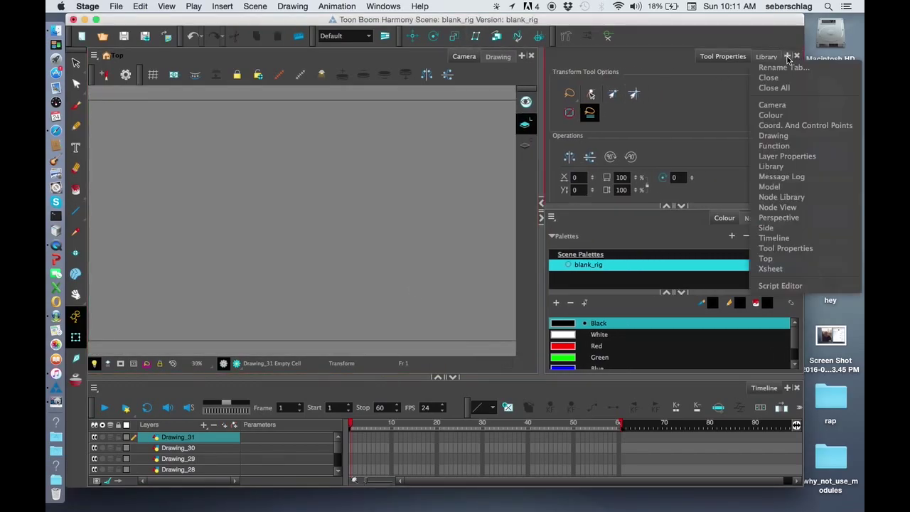
{"action": "left_click", "coordinate": [782, 207]}
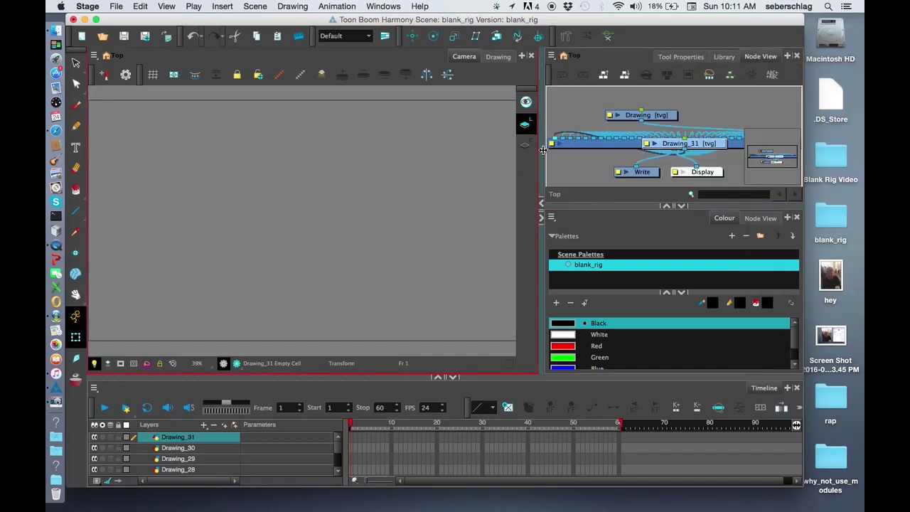
{"action": "left_click_drag", "start_coordinate": [542, 146], "coordinate": [409, 142]}
Step: Expand the Node View over the Colour view and move the Display and Write nodes well below the composite
{"action": "mouse_move", "coordinate": [645, 145]}
{"action": "left_mouse_down"}
{"action": "mouse_move", "coordinate": [637, 104]}
{"action": "mouse_move", "coordinate": [612, 125]}
{"action": "mouse_move", "coordinate": [647, 132]}
{"action": "left_mouse_up"}
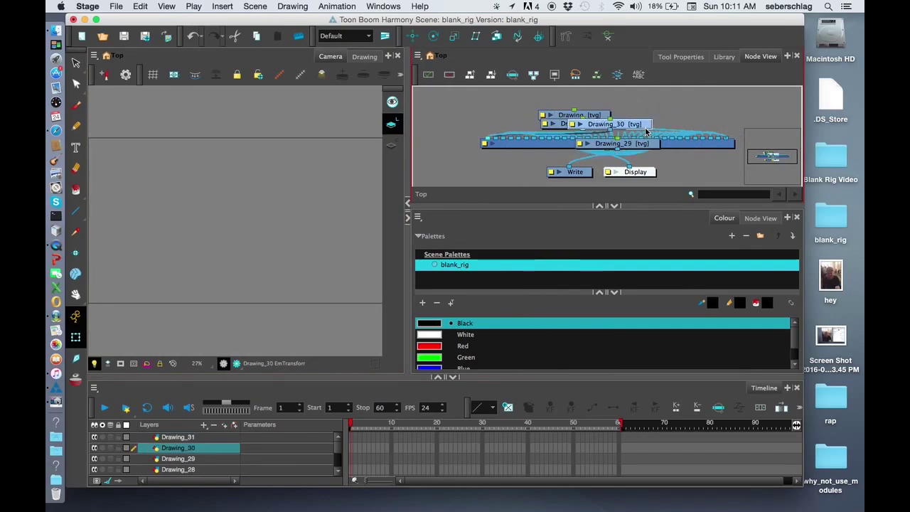
{"action": "left_click", "coordinate": [616, 206]}
{"action": "left_click_drag", "start_coordinate": [646, 253], "coordinate": [648, 313]}
{"action": "left_click_drag", "start_coordinate": [588, 261], "coordinate": [587, 301]}
Step: Order all the drawing nodes and the composite with X Overlap 25%, Layer Spacing 60 and Vertical Spacing 5
{"action": "left_click_drag", "start_coordinate": [455, 171], "coordinate": [524, 202]}
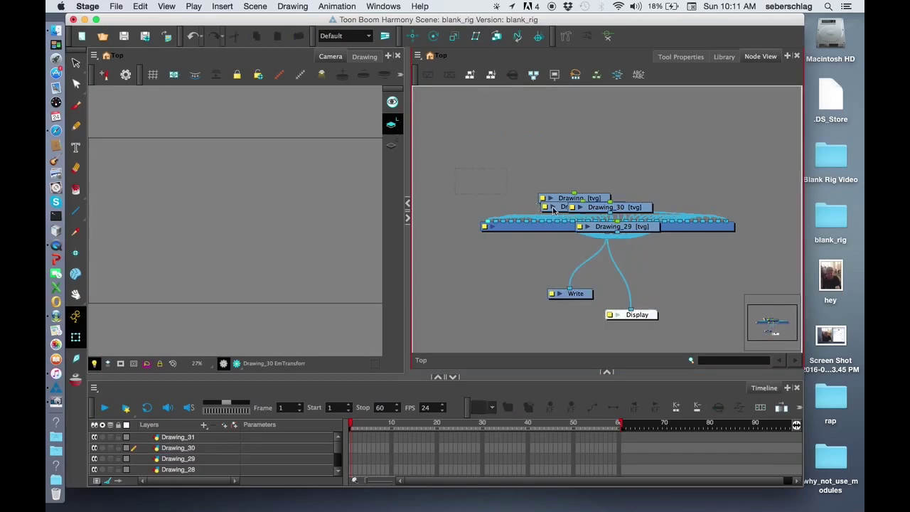
{"action": "left_click_drag", "start_coordinate": [761, 251], "coordinate": [761, 252]}
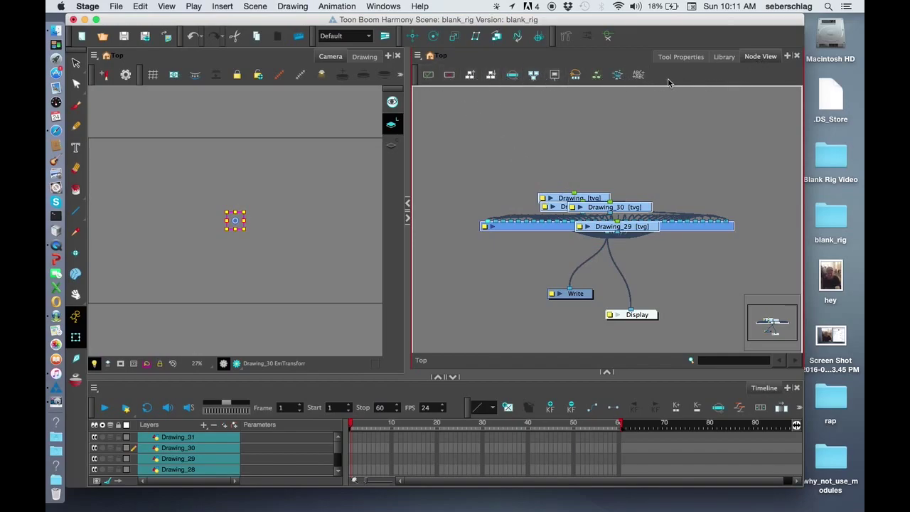
{"action": "left_click", "coordinate": [470, 76]}
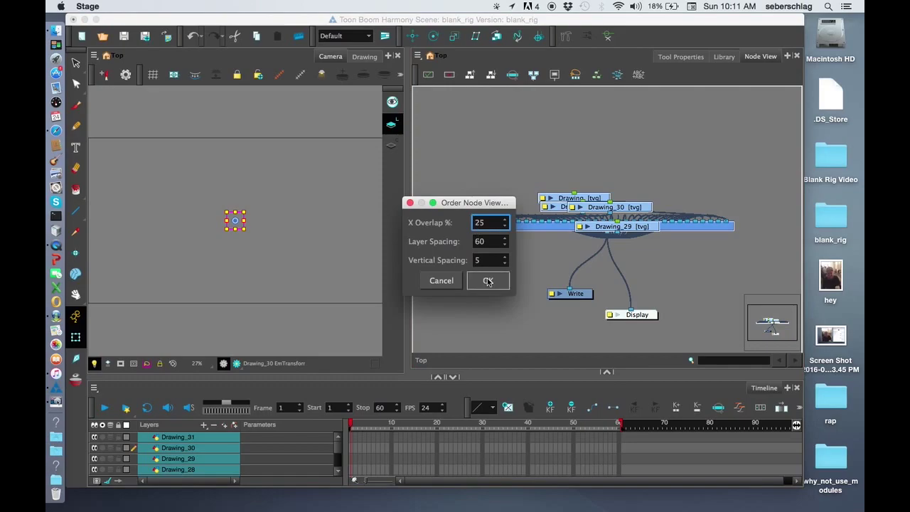
{"action": "left_click", "coordinate": [489, 281]}
Step: Examine the ordered drawing nodes and their connections running into the Composite
{"action": "key", "text": "1"}
{"action": "key", "text": "1"}
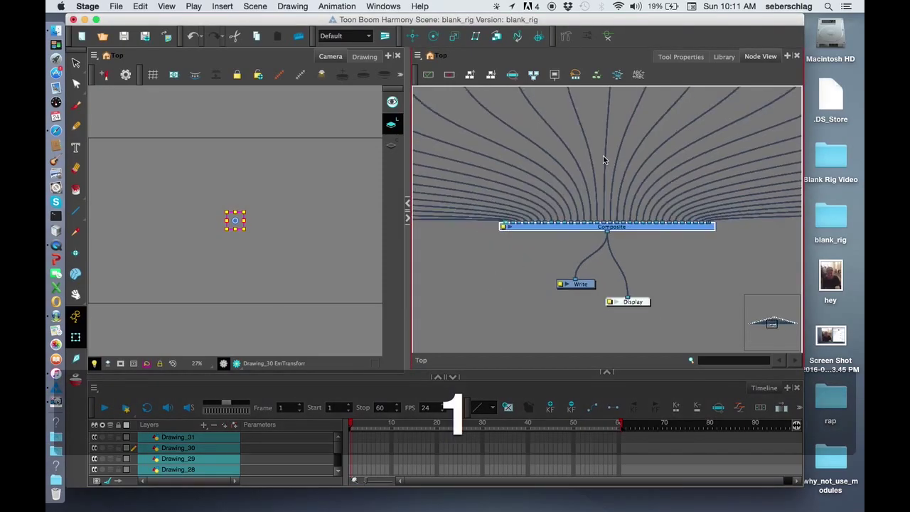
{"action": "key", "text": "1"}
{"action": "key", "text": "space"}
{"action": "left_click_drag", "start_coordinate": [503, 210], "coordinate": [675, 197]}
{"action": "left_click_drag", "start_coordinate": [561, 215], "coordinate": [515, 206]}
{"action": "left_click_drag", "start_coordinate": [680, 206], "coordinate": [524, 209]}
{"action": "mouse_move", "coordinate": [717, 210]}
{"action": "left_mouse_down"}
{"action": "mouse_move", "coordinate": [558, 211]}
{"action": "mouse_move", "coordinate": [733, 211]}
{"action": "left_mouse_up"}
{"action": "key", "text": "2"}
{"action": "key", "text": "2"}
{"action": "key", "text": "2"}
{"action": "key", "text": "space"}
{"action": "left_click_drag", "start_coordinate": [605, 201], "coordinate": [669, 255]}
{"action": "key", "text": "2"}
{"action": "key", "text": "2"}
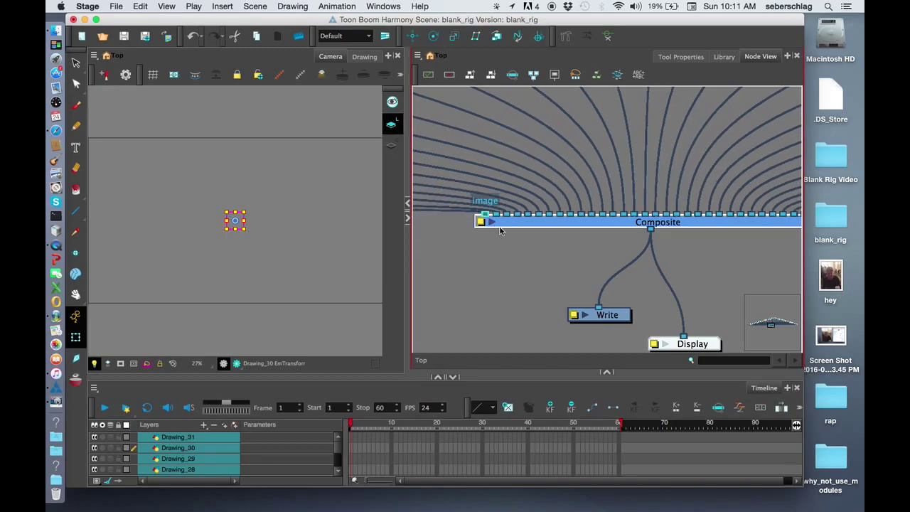
{"action": "key", "text": "1"}
{"action": "key", "text": "1"}
{"action": "key", "text": "2"}
{"action": "key", "text": "2"}
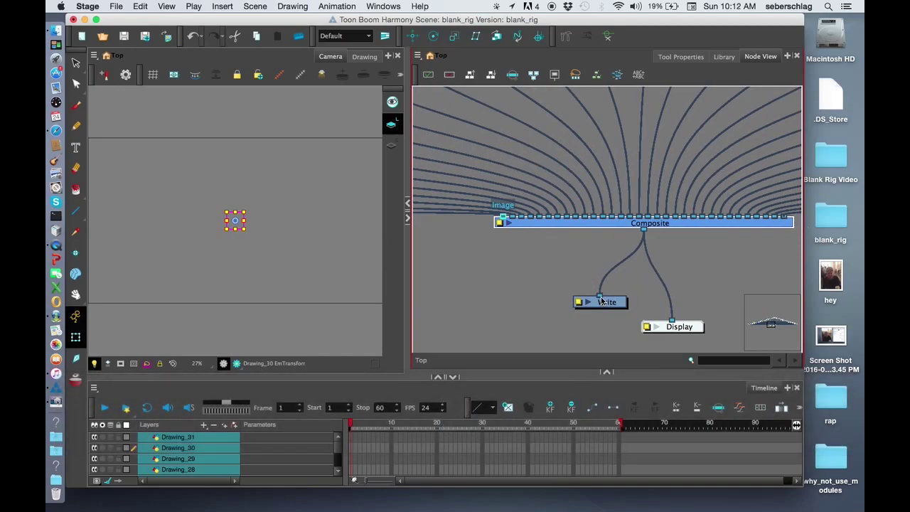
Step: Disconnect Write and Display from the Composite, and cut and paste the Composite to clear its input connections
{"action": "left_click_drag", "start_coordinate": [600, 302], "coordinate": [595, 278]}
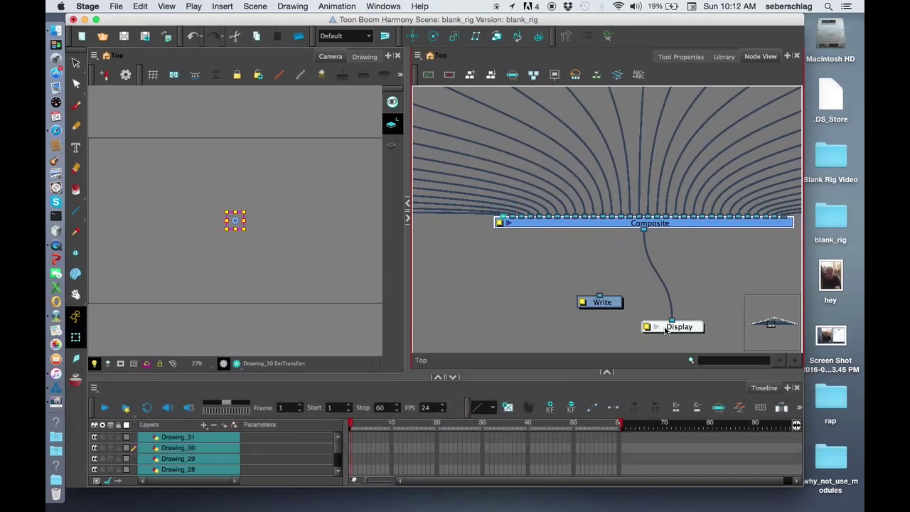
{"action": "left_click_drag", "start_coordinate": [672, 323], "coordinate": [683, 306]}
{"action": "left_click", "coordinate": [687, 228]}
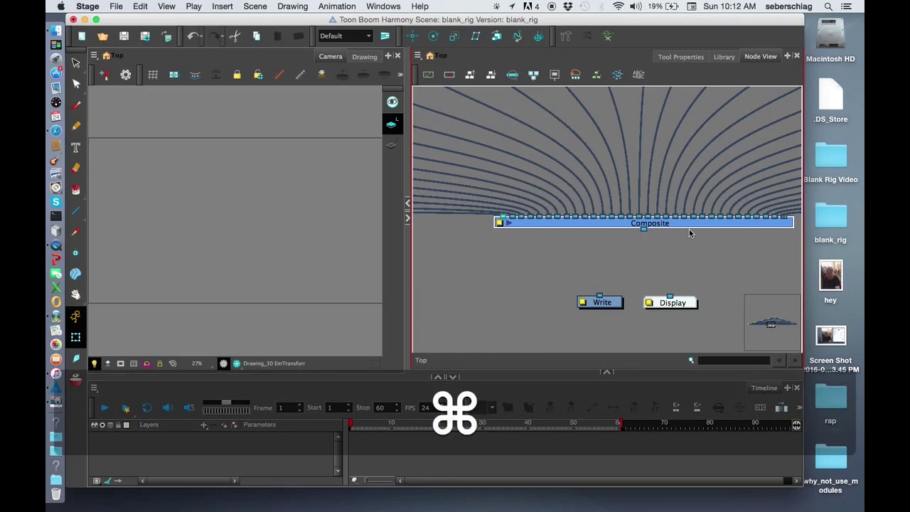
{"action": "key", "text": "super+x"}
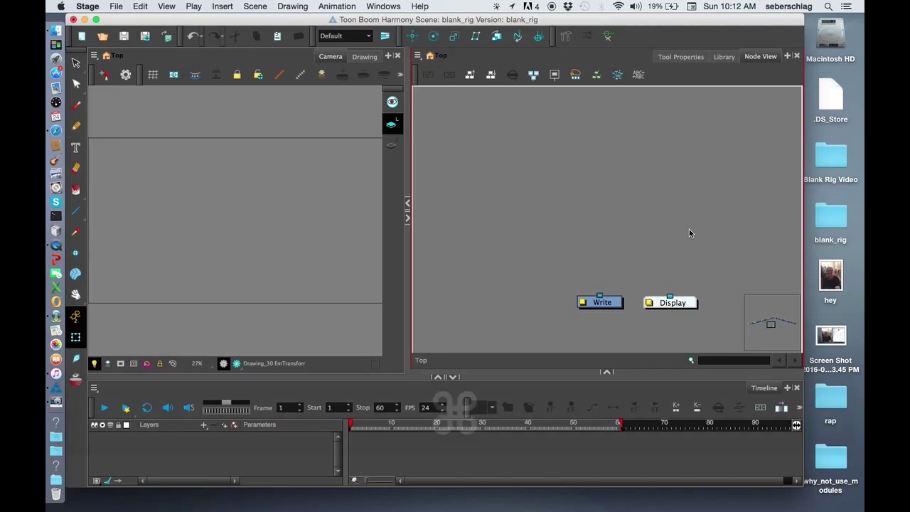
{"action": "key", "text": "super+v"}
{"action": "left_click_drag", "start_coordinate": [732, 240], "coordinate": [645, 245]}
Step: Set the Composite node's mode to Pass Through in its layer properties
{"action": "key", "text": "1"}
{"action": "key", "text": "1"}
{"action": "key", "text": "1"}
{"action": "key", "text": "1"}
{"action": "key", "text": "1"}
{"action": "key", "text": "1"}
{"action": "key", "text": "space"}
{"action": "left_click_drag", "start_coordinate": [585, 170], "coordinate": [717, 177]}
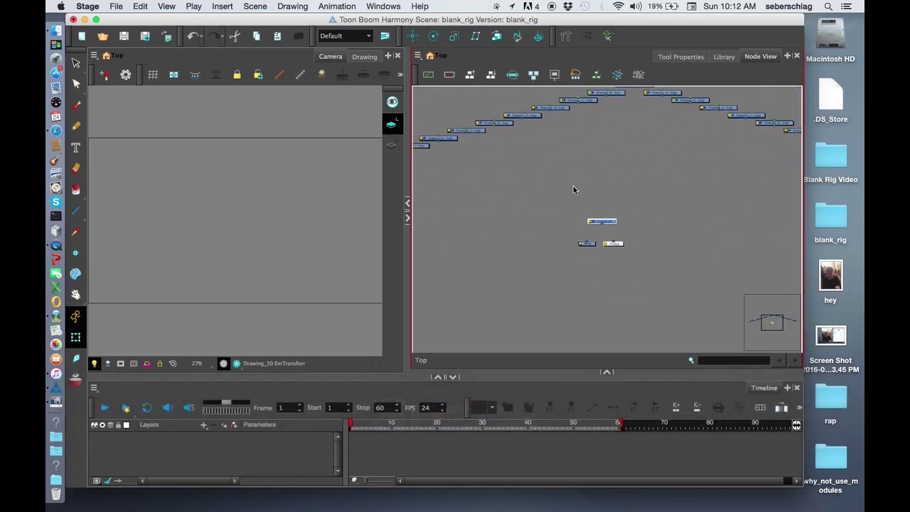
{"action": "key", "text": "2"}
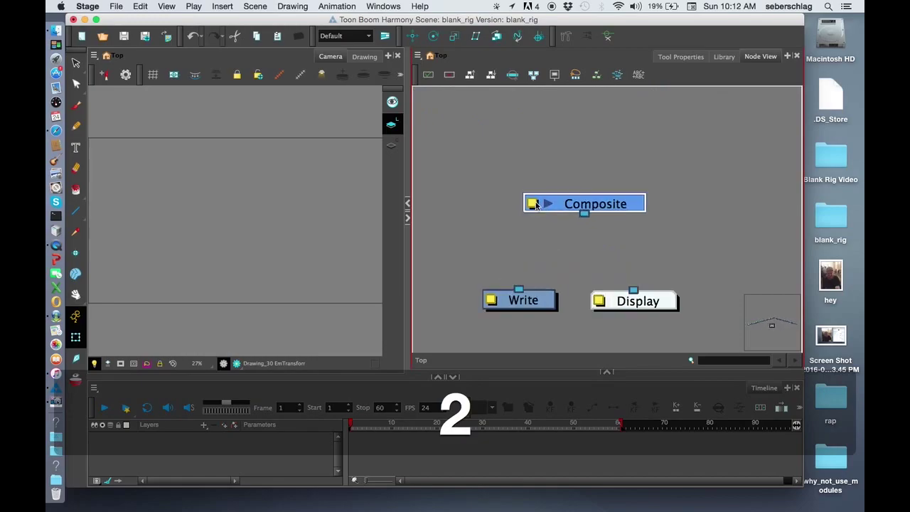
{"action": "double_click", "coordinate": [583, 209]}
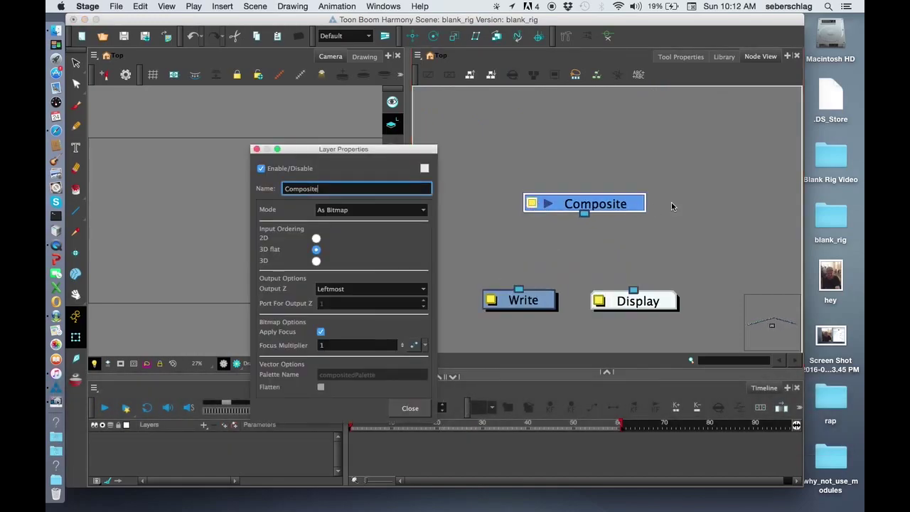
{"action": "left_click", "coordinate": [256, 149]}
{"action": "left_click", "coordinate": [534, 205]}
{"action": "left_click", "coordinate": [423, 211]}
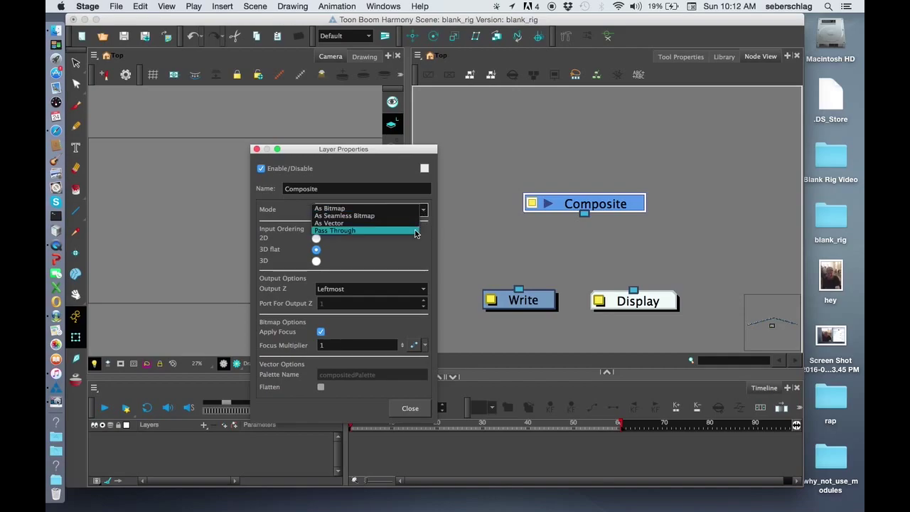
{"action": "left_click", "coordinate": [416, 234]}
{"action": "left_click", "coordinate": [256, 151]}
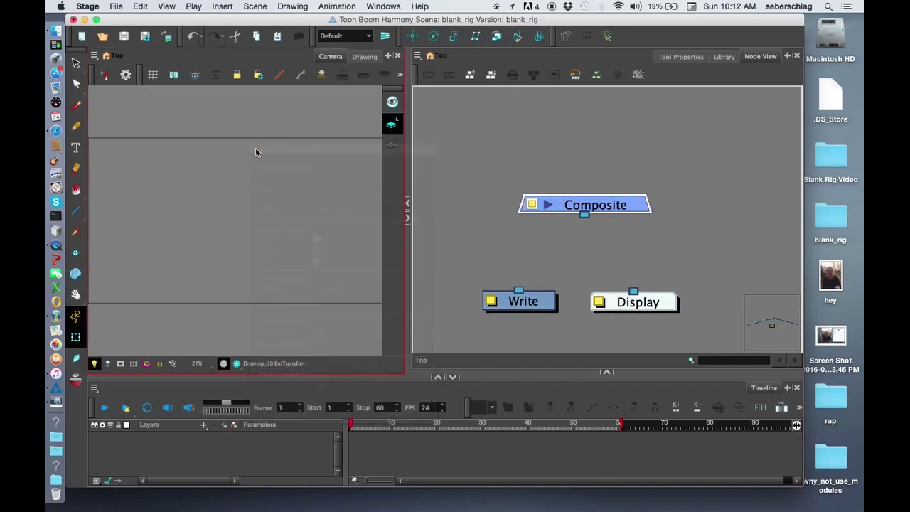
Step: Start a horizontal row of drawing nodes with Drawing_31, Drawing_30 and Drawing_29, spaced side by side
{"action": "left_click_drag", "start_coordinate": [633, 203], "coordinate": [629, 212]}
{"action": "key", "text": "1"}
{"action": "key", "text": "1"}
{"action": "key", "text": "1"}
{"action": "key", "text": "1"}
{"action": "key", "text": "1"}
{"action": "key", "text": "1"}
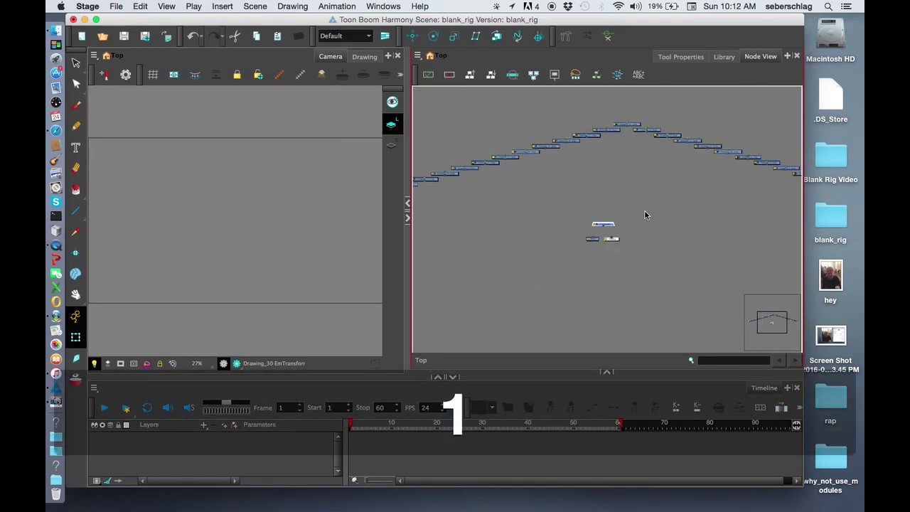
{"action": "key", "text": "1"}
{"action": "key", "text": "space"}
{"action": "left_click_drag", "start_coordinate": [665, 222], "coordinate": [722, 236]}
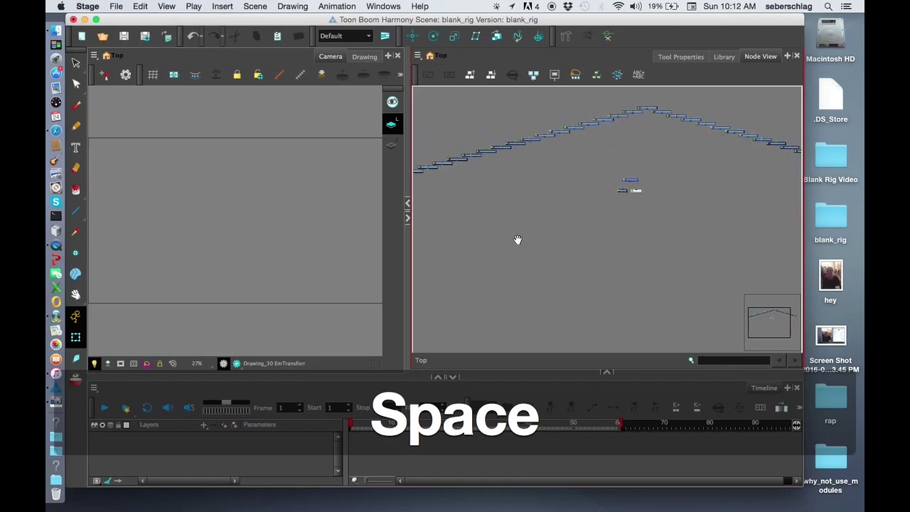
{"action": "left_click_drag", "start_coordinate": [518, 240], "coordinate": [668, 240]}
{"action": "key", "text": "2"}
{"action": "key", "text": "space"}
{"action": "left_click_drag", "start_coordinate": [512, 152], "coordinate": [635, 305]}
{"action": "key", "text": "2"}
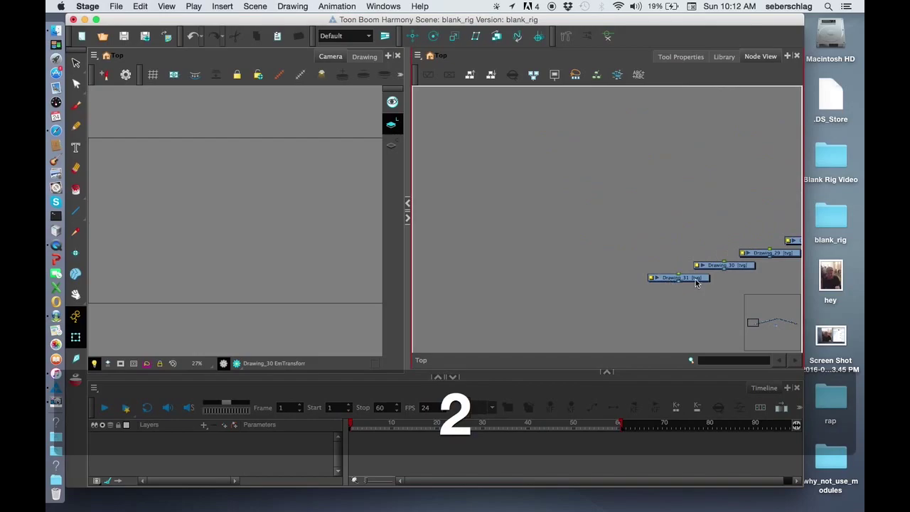
{"action": "left_click_drag", "start_coordinate": [693, 279], "coordinate": [463, 192]}
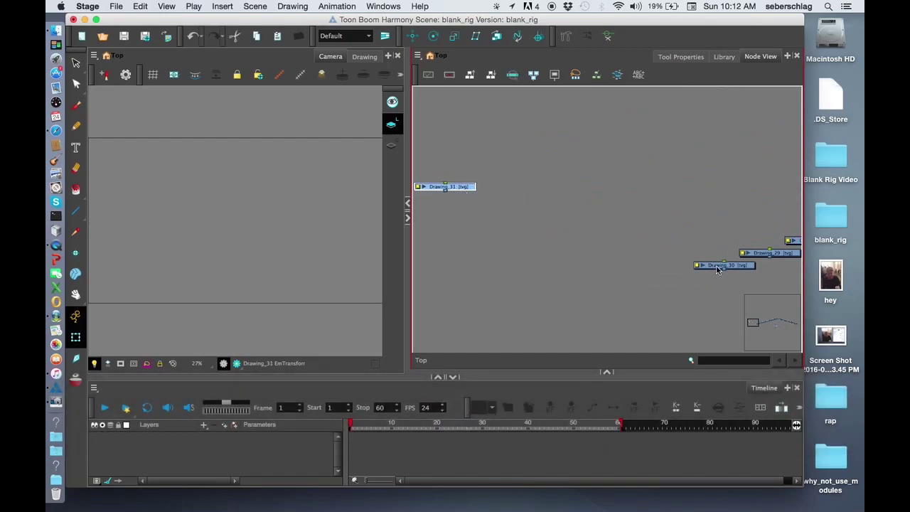
{"action": "left_click_drag", "start_coordinate": [717, 268], "coordinate": [527, 190]}
{"action": "left_click_drag", "start_coordinate": [786, 257], "coordinate": [604, 191]}
Step: Extend the horizontal row with Drawing_28, Drawing_27 and Drawing_26
{"action": "key", "text": "space"}
{"action": "left_click_drag", "start_coordinate": [680, 229], "coordinate": [557, 231]}
{"action": "left_click_drag", "start_coordinate": [716, 243], "coordinate": [561, 192]}
{"action": "left_click_drag", "start_coordinate": [766, 231], "coordinate": [635, 191]}
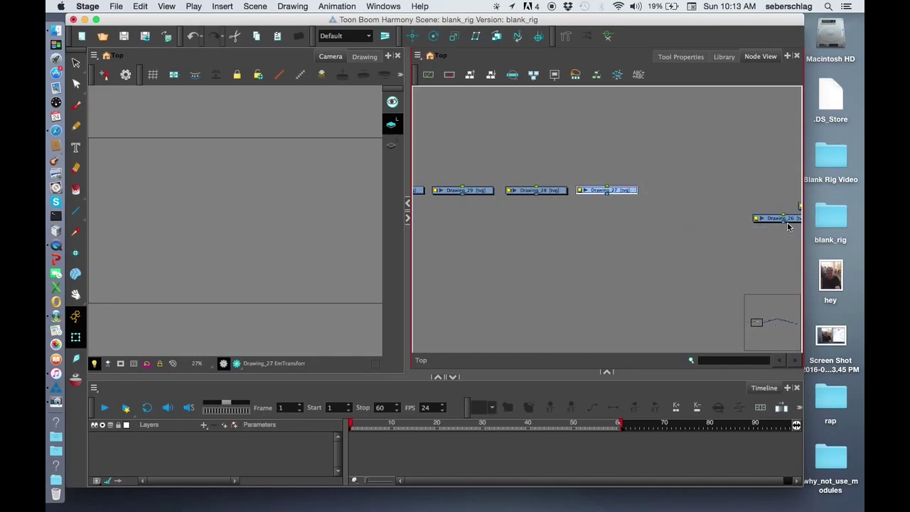
{"action": "left_click_drag", "start_coordinate": [788, 225], "coordinate": [687, 193]}
Step: Place Drawing_25, Drawing_24 and Drawing_23 next in the row, after Drawing_26
{"action": "key", "text": "space"}
{"action": "left_click_drag", "start_coordinate": [721, 219], "coordinate": [548, 224]}
{"action": "left_click_drag", "start_coordinate": [675, 212], "coordinate": [589, 198]}
{"action": "left_click_drag", "start_coordinate": [721, 202], "coordinate": [658, 200]}
{"action": "left_click_drag", "start_coordinate": [764, 187], "coordinate": [730, 198]}
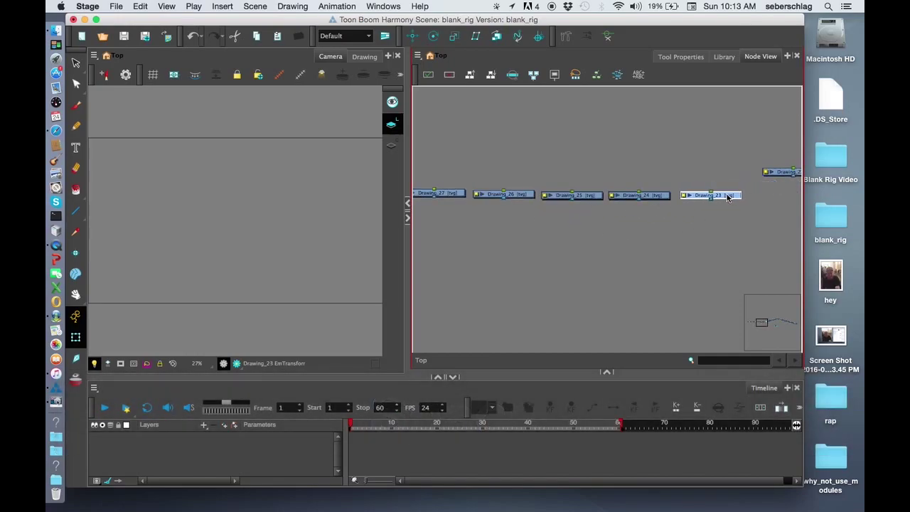
Step: Continue the row with the nodes from Drawing_22 down to Drawing_9, followed by Drawing_1, Drawing, Drawing_2, Drawing_3, Drawing_4 and Drawing_5
{"action": "key", "text": "space"}
{"action": "left_click_drag", "start_coordinate": [796, 190], "coordinate": [675, 208]}
{"action": "left_click", "coordinate": [689, 186]}
{"action": "left_click_drag", "start_coordinate": [732, 178], "coordinate": [646, 218]}
{"action": "key", "text": "space"}
{"action": "left_click_drag", "start_coordinate": [659, 157], "coordinate": [568, 225]}
{"action": "key", "text": "space"}
{"action": "left_click_drag", "start_coordinate": [558, 148], "coordinate": [636, 222]}
{"action": "left_click_drag", "start_coordinate": [605, 135], "coordinate": [529, 200]}
{"action": "left_click_drag", "start_coordinate": [457, 101], "coordinate": [588, 202]}
{"action": "left_click_drag", "start_coordinate": [502, 89], "coordinate": [661, 202]}
{"action": "left_click_drag", "start_coordinate": [660, 202], "coordinate": [573, 207]}
{"action": "left_click_drag", "start_coordinate": [461, 104], "coordinate": [640, 207]}
{"action": "left_click_drag", "start_coordinate": [640, 207], "coordinate": [571, 216]}
{"action": "left_click_drag", "start_coordinate": [438, 126], "coordinate": [647, 214]}
{"action": "left_click_drag", "start_coordinate": [646, 215], "coordinate": [617, 205]}
{"action": "left_click_drag", "start_coordinate": [457, 128], "coordinate": [637, 242]}
{"action": "left_click_drag", "start_coordinate": [637, 242], "coordinate": [522, 220]}
{"action": "left_click_drag", "start_coordinate": [602, 181], "coordinate": [648, 115]}
{"action": "left_click_drag", "start_coordinate": [534, 220], "coordinate": [577, 188]}
{"action": "left_click_drag", "start_coordinate": [577, 189], "coordinate": [621, 204]}
{"action": "left_click_drag", "start_coordinate": [426, 137], "coordinate": [681, 203]}
{"action": "left_click_drag", "start_coordinate": [566, 174], "coordinate": [756, 202]}
{"action": "left_click_drag", "start_coordinate": [474, 148], "coordinate": [788, 204]}
{"action": "left_click_drag", "start_coordinate": [788, 203], "coordinate": [586, 222]}
{"action": "left_click_drag", "start_coordinate": [563, 278], "coordinate": [649, 221]}
{"action": "left_click_drag", "start_coordinate": [603, 290], "coordinate": [714, 224]}
{"action": "mouse_move", "coordinate": [583, 198]}
{"action": "left_mouse_down"}
{"action": "mouse_move", "coordinate": [770, 209]}
{"action": "mouse_move", "coordinate": [785, 221]}
{"action": "left_mouse_up"}
{"action": "left_click_drag", "start_coordinate": [538, 186], "coordinate": [767, 187]}
{"action": "mouse_move", "coordinate": [768, 187]}
{"action": "left_mouse_down"}
{"action": "mouse_move", "coordinate": [618, 175]}
{"action": "mouse_move", "coordinate": [700, 208]}
{"action": "left_mouse_up"}
{"action": "left_click_drag", "start_coordinate": [462, 160], "coordinate": [676, 185]}
{"action": "mouse_move", "coordinate": [629, 167]}
{"action": "left_mouse_down"}
{"action": "mouse_move", "coordinate": [798, 174]}
{"action": "mouse_move", "coordinate": [531, 192]}
{"action": "left_mouse_up"}
{"action": "left_click_drag", "start_coordinate": [559, 203], "coordinate": [791, 242]}
{"action": "left_click_drag", "start_coordinate": [503, 188], "coordinate": [762, 195]}
{"action": "left_click_drag", "start_coordinate": [762, 205], "coordinate": [660, 240]}
{"action": "left_click_drag", "start_coordinate": [603, 178], "coordinate": [788, 172]}
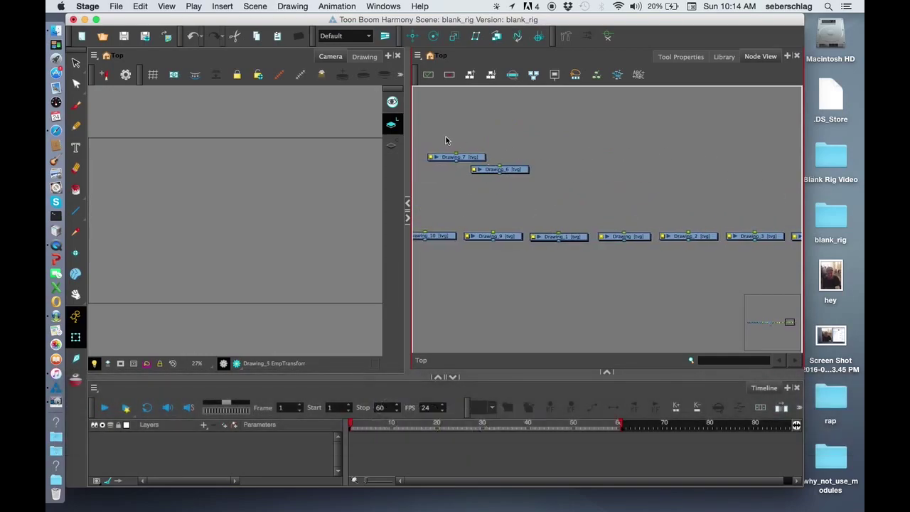
Step: Place Drawing_7 and Drawing_6 at the end of the row, after Drawing_5
{"action": "left_click_drag", "start_coordinate": [446, 136], "coordinate": [742, 224]}
{"action": "key", "text": "space"}
{"action": "left_click", "coordinate": [753, 231]}
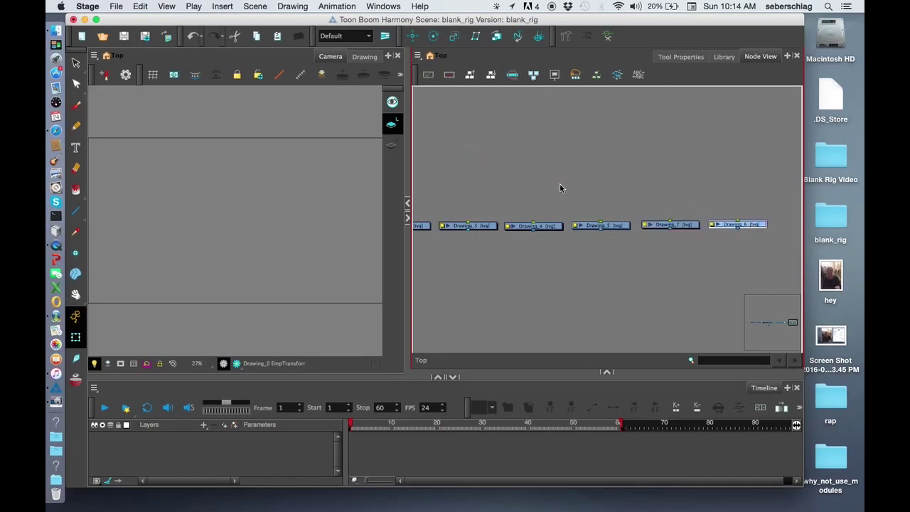
Step: Examine the full row of drawing nodes and its placement relative to the Composite, Write and Display nodes
{"action": "key", "text": "space"}
{"action": "left_click_drag", "start_coordinate": [530, 180], "coordinate": [661, 197]}
{"action": "key", "text": "1"}
{"action": "key", "text": "1"}
{"action": "key", "text": "1"}
{"action": "key", "text": "1"}
{"action": "key", "text": "1"}
{"action": "key", "text": "2"}
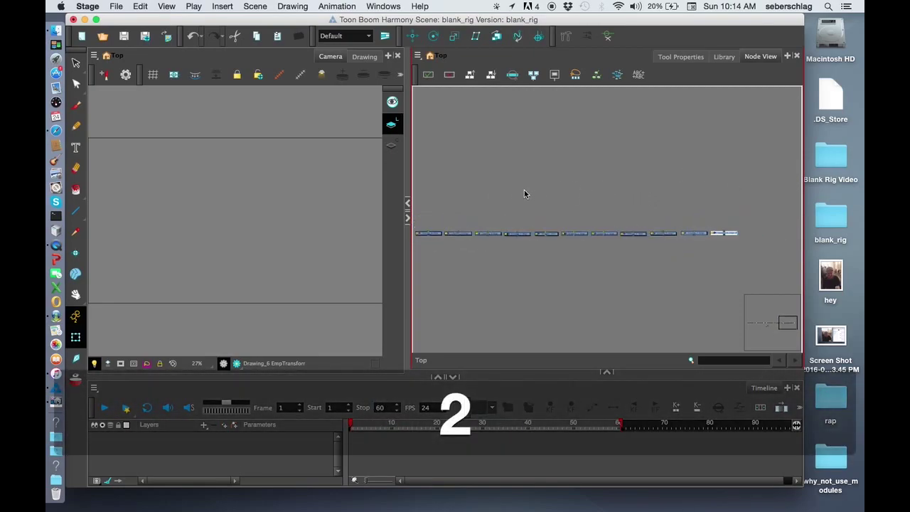
{"action": "key", "text": "2"}
{"action": "key", "text": "1"}
{"action": "key", "text": "1"}
{"action": "key", "text": "1"}
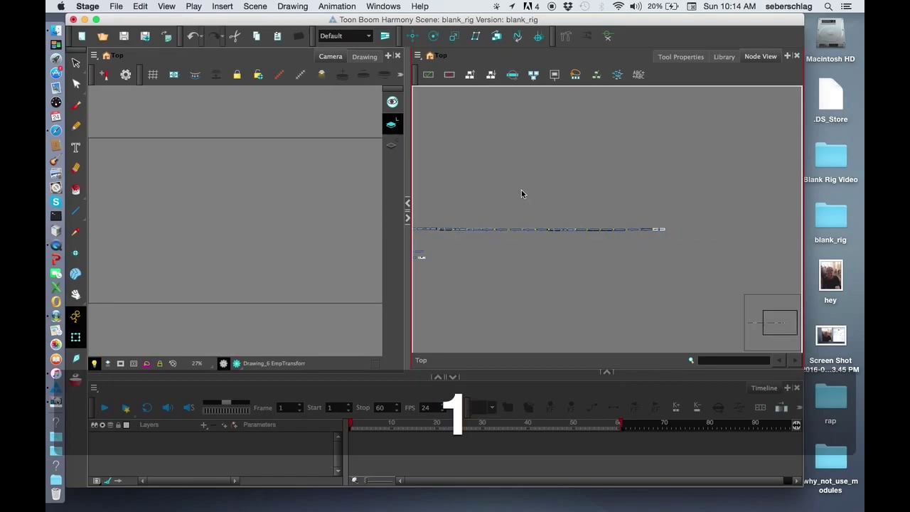
{"action": "left_click_drag", "start_coordinate": [534, 185], "coordinate": [776, 142]}
{"action": "key", "text": "1"}
{"action": "key", "text": "1"}
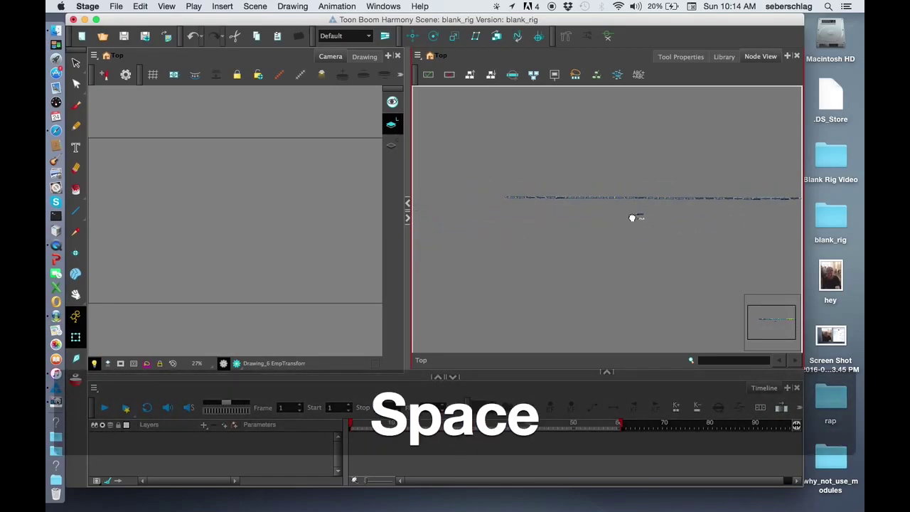
{"action": "left_click_drag", "start_coordinate": [627, 217], "coordinate": [543, 217]}
{"action": "left_click", "coordinate": [554, 212]}
{"action": "key", "text": "2"}
{"action": "key", "text": "2"}
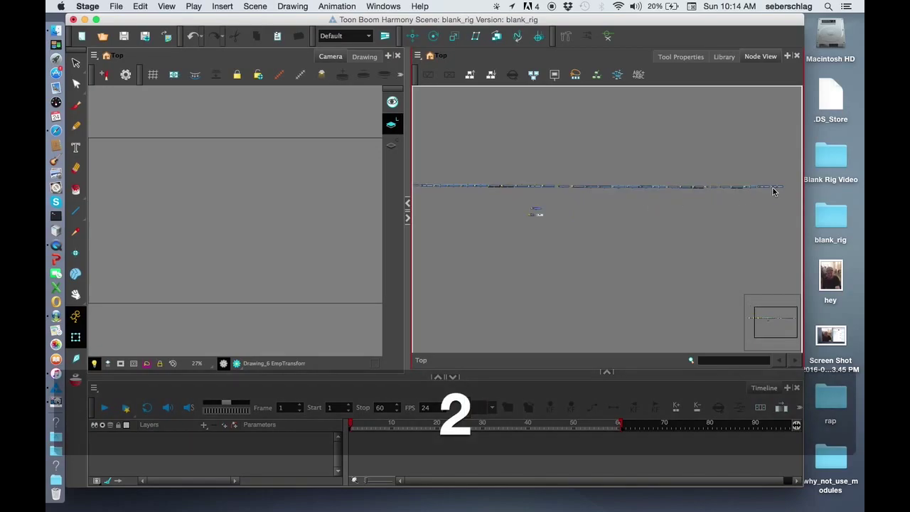